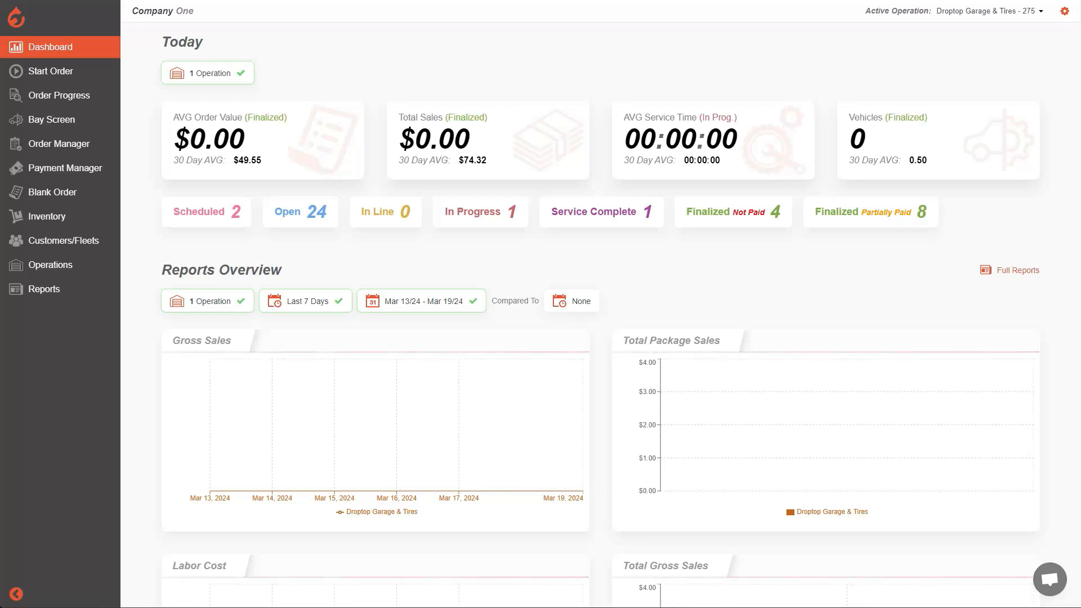
# - Search the fleets for "enterprise" and open the location details of Enterprise 001 for editing
pyautogui.click(64, 241)
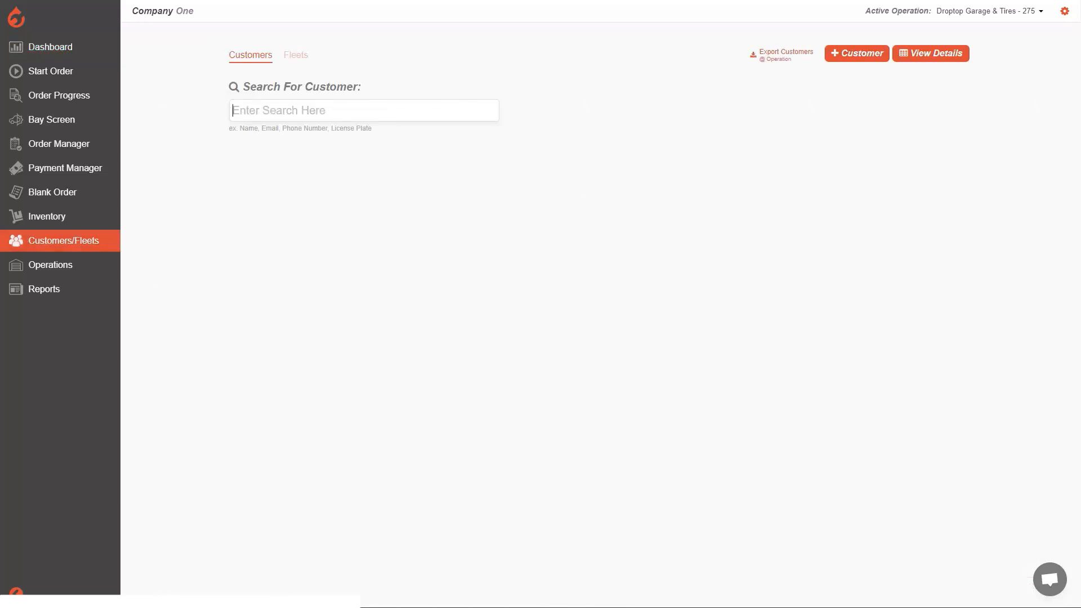
pyautogui.click(296, 56)
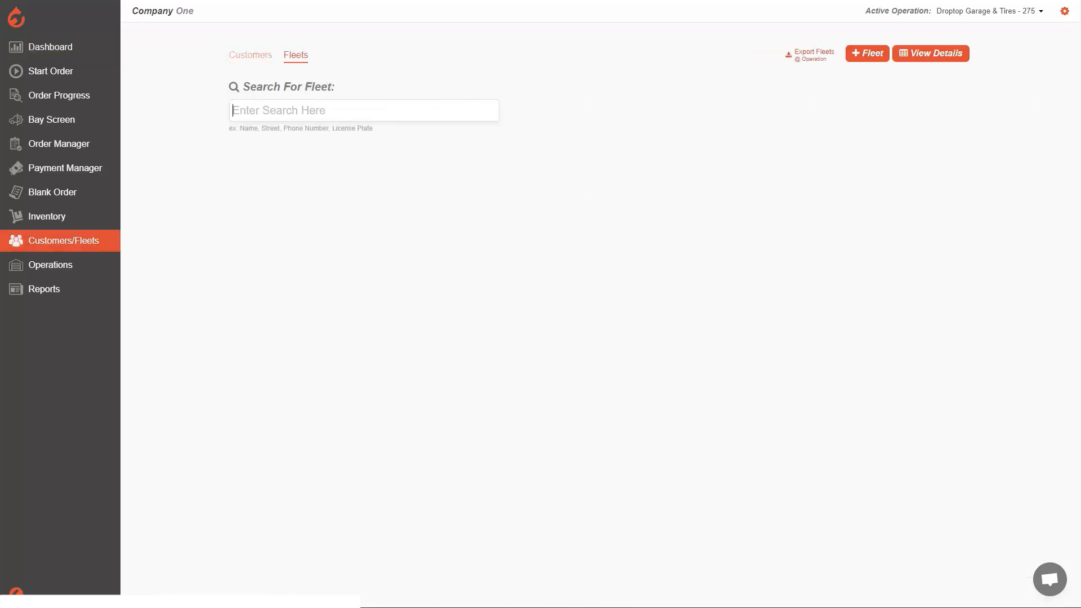
pyautogui.write('enterprise')
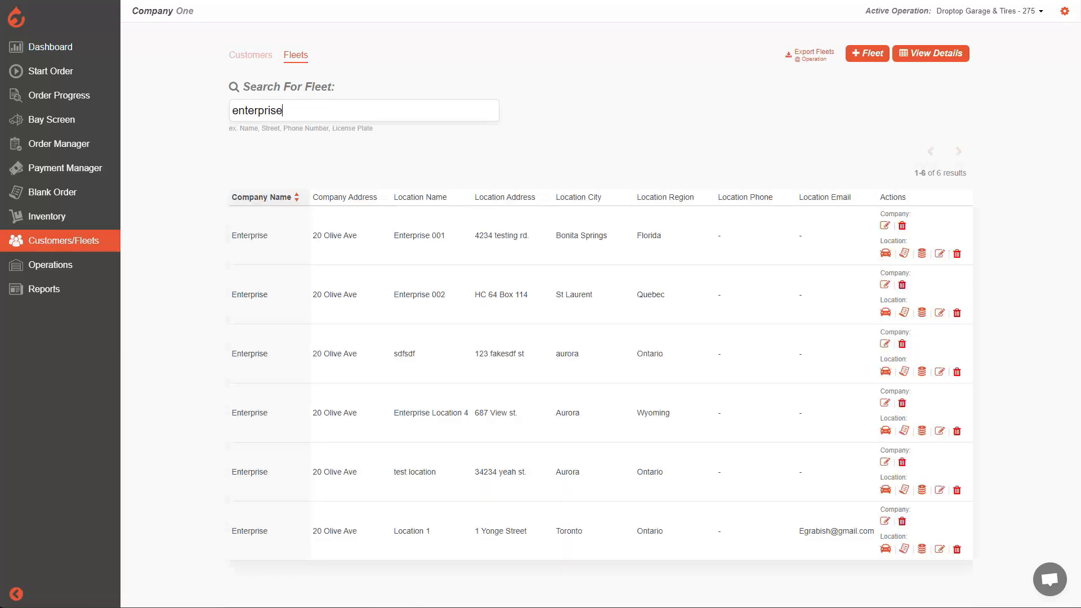
pyautogui.moveTo(400, 236); pyautogui.dragTo(446, 236)
pyautogui.click(447, 237)
pyautogui.moveTo(881, 241); pyautogui.dragTo(907, 241)
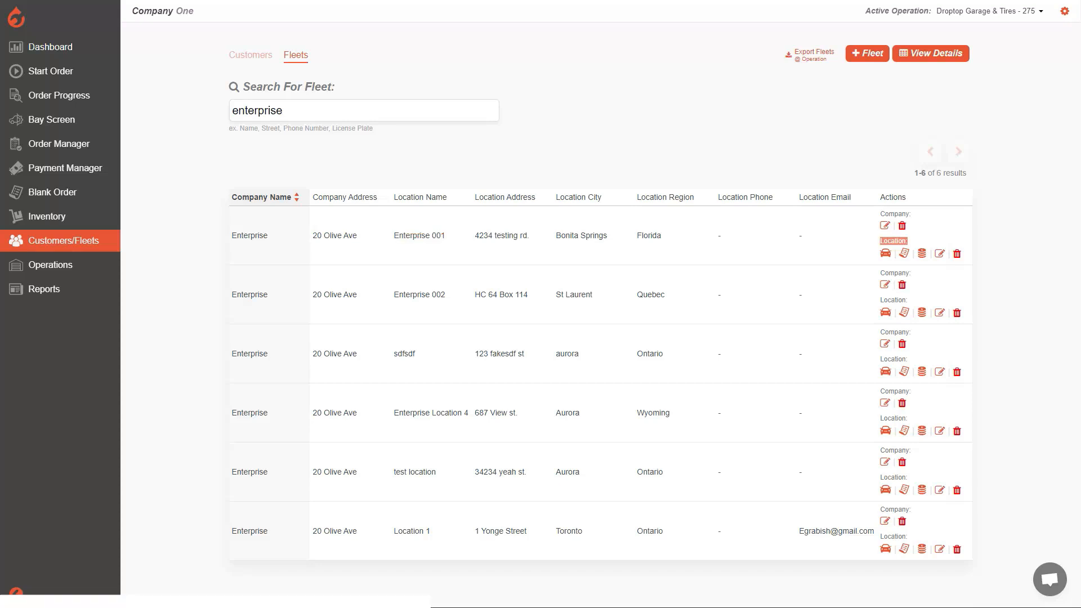
pyautogui.click(940, 253)
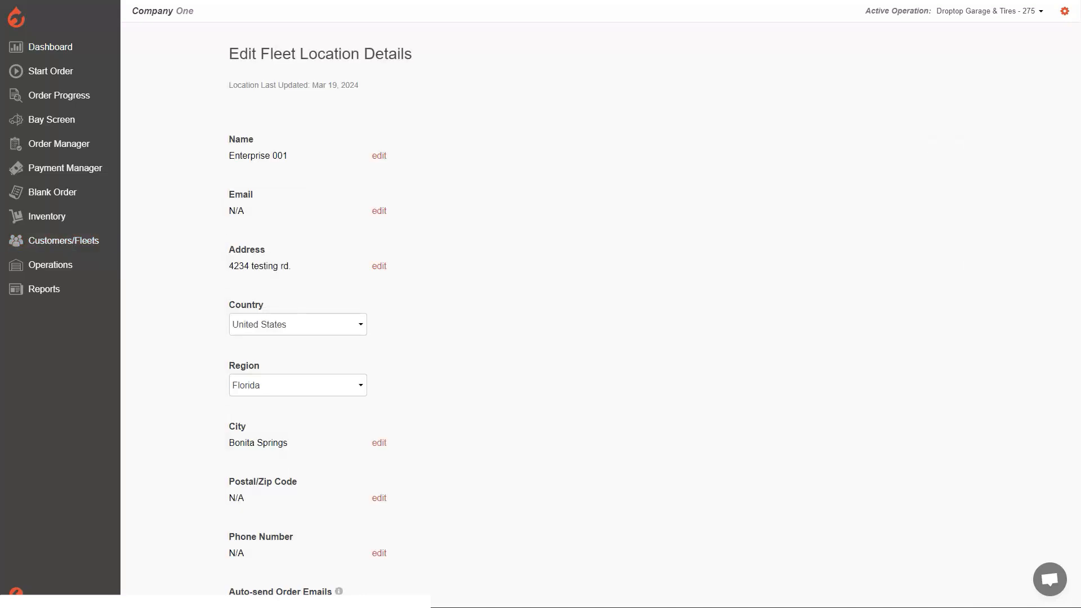
# - Add a custom order invoice field named PO Number to the fleet location and make it required
pyautogui.scroll(-10, 541, 316)
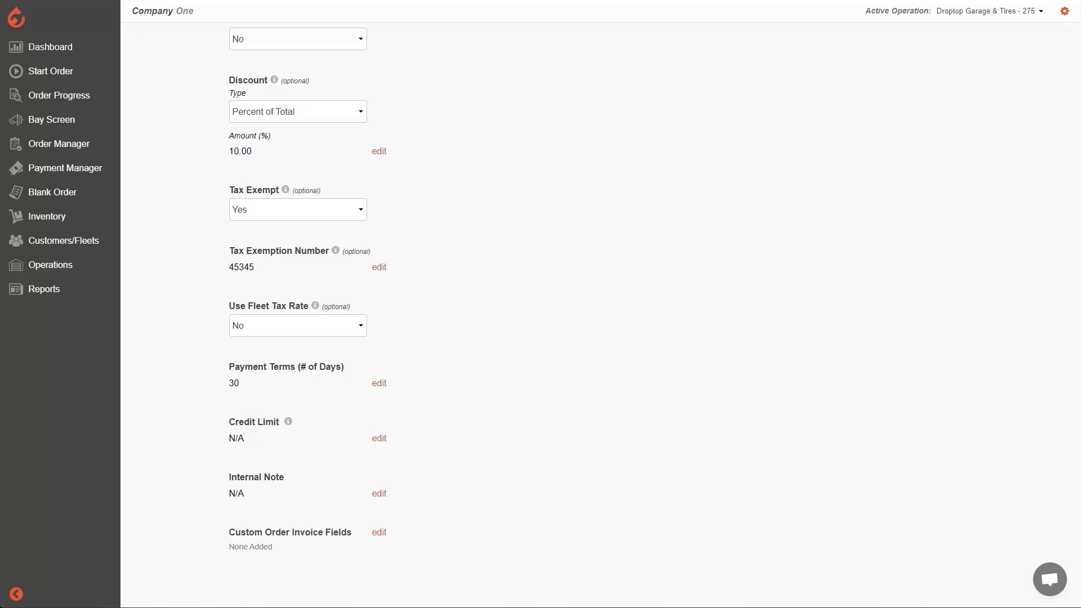
pyautogui.click(379, 533)
pyautogui.scroll(-1, 379, 533)
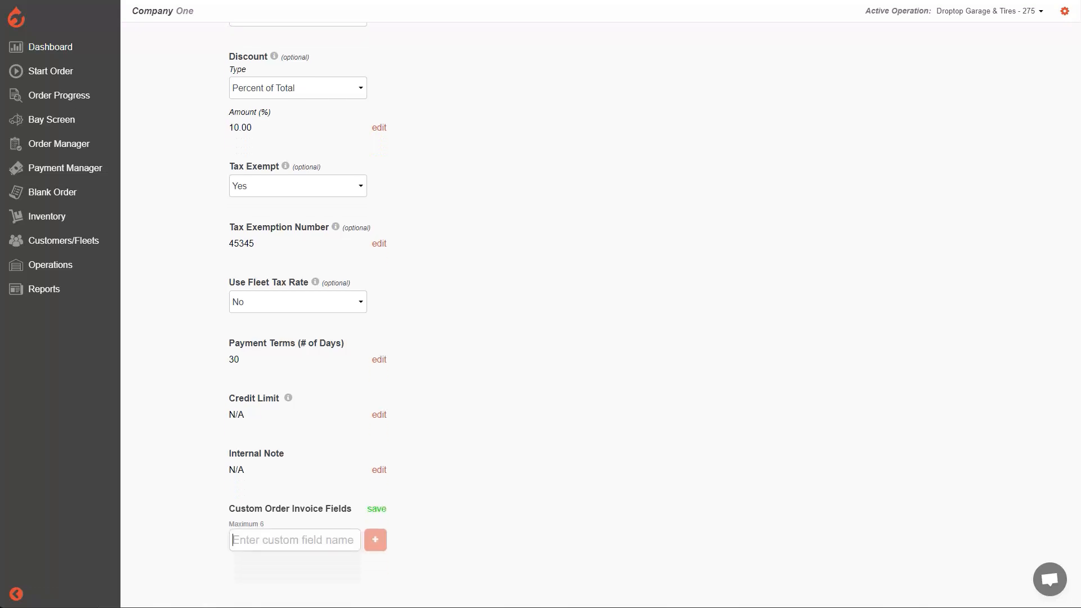
pyautogui.write('PO Number')
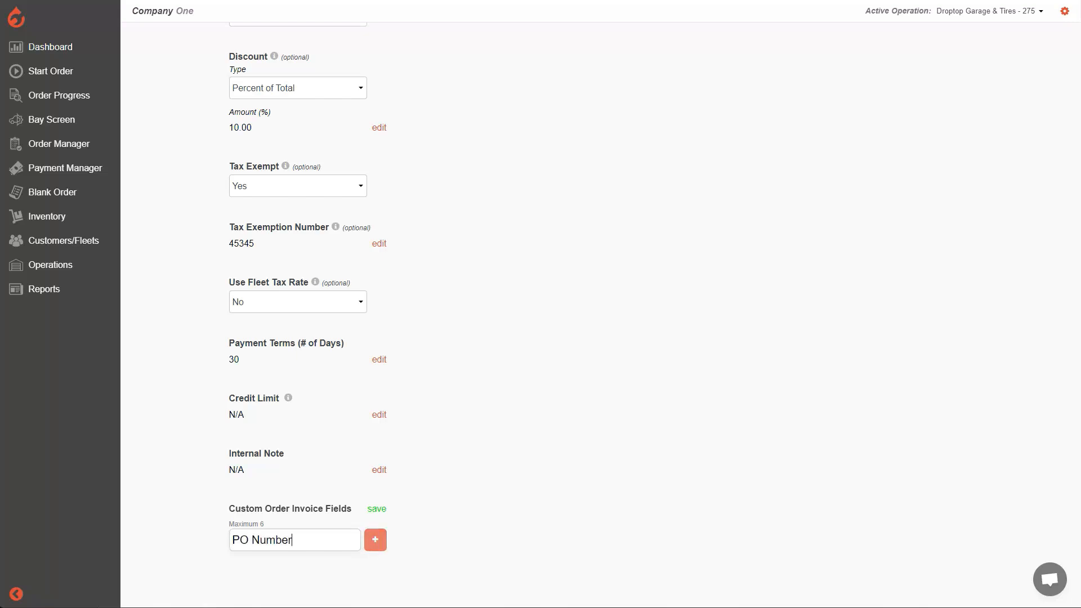
pyautogui.click(375, 540)
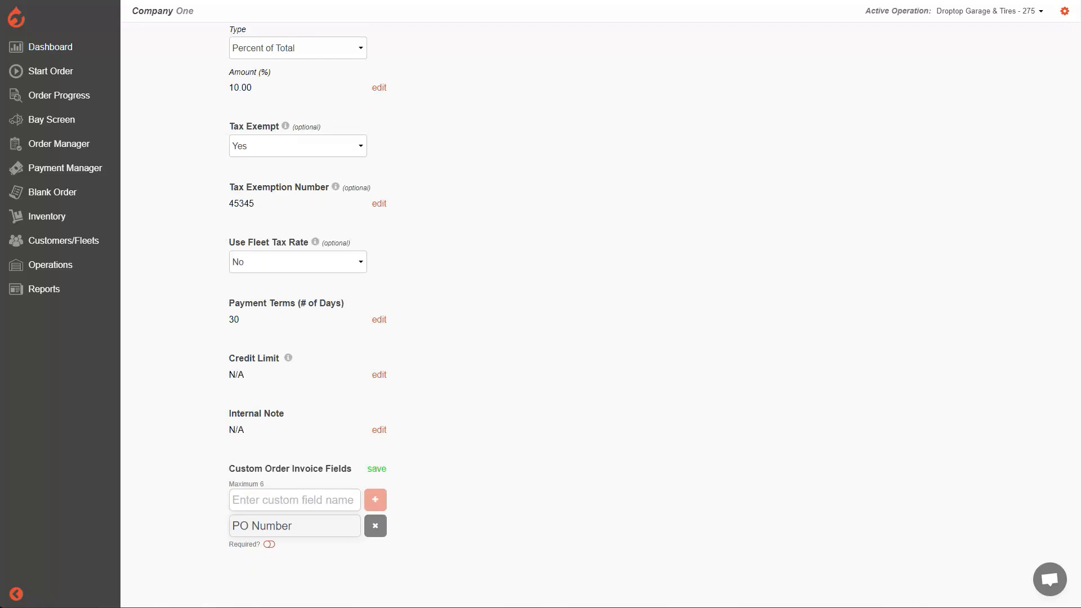
pyautogui.click(269, 544)
# - Add a second custom order invoice field named Auth # and make it required
pyautogui.write('Auth ')
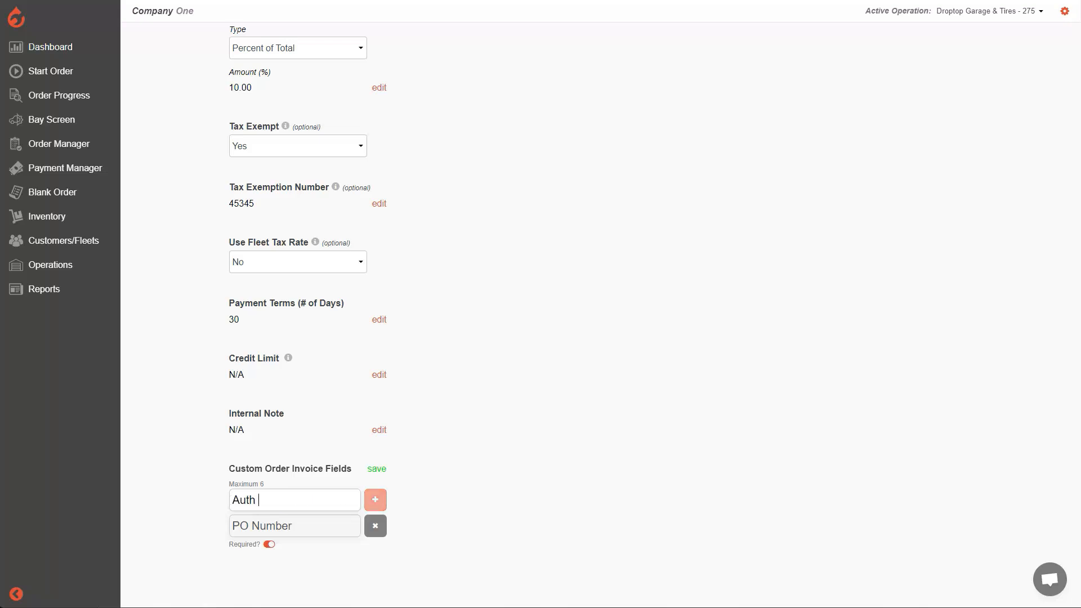
pyautogui.write('#')
pyautogui.press('Return')
pyautogui.scroll(-1, 307, 316)
pyautogui.click(269, 545)
pyautogui.click(269, 545)
pyautogui.click(269, 545)
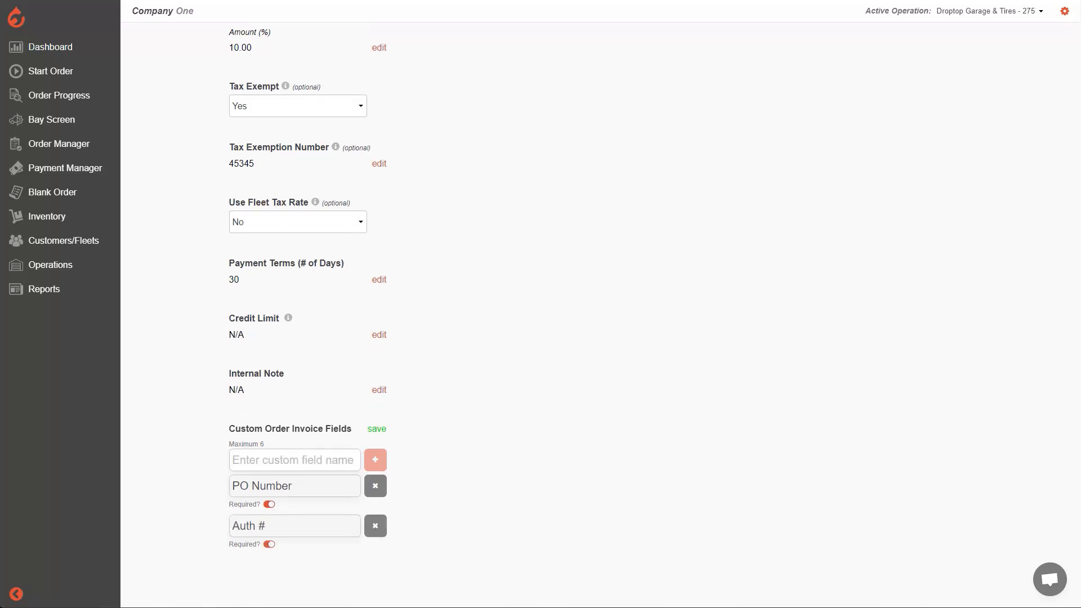
# - Add an optional custom field named Drivers Name and save the custom order invoice fields
pyautogui.write('Driver')
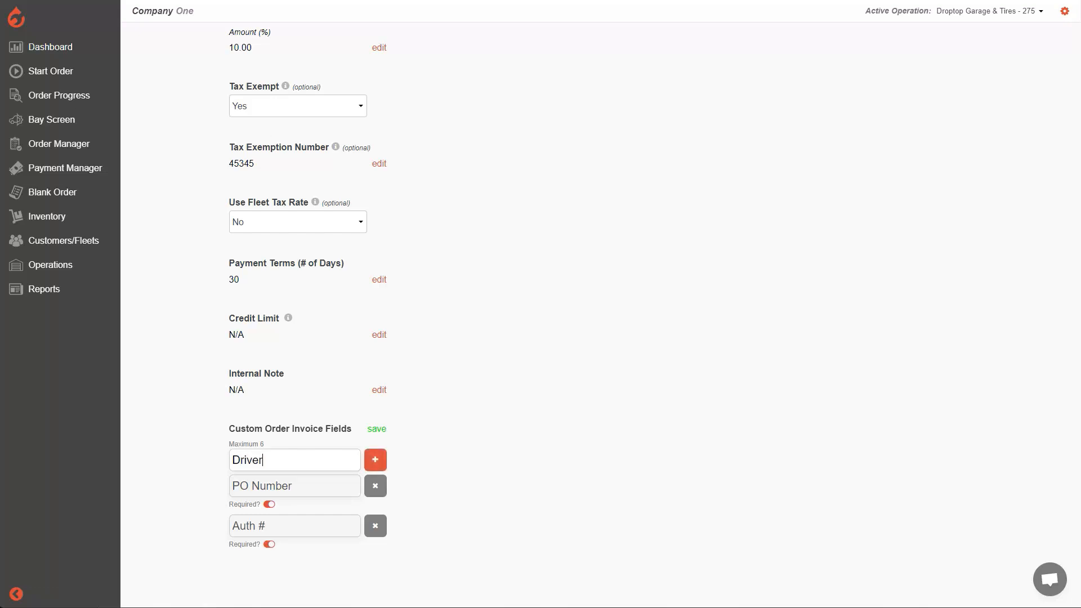
pyautogui.write('s Name')
pyautogui.press('Return')
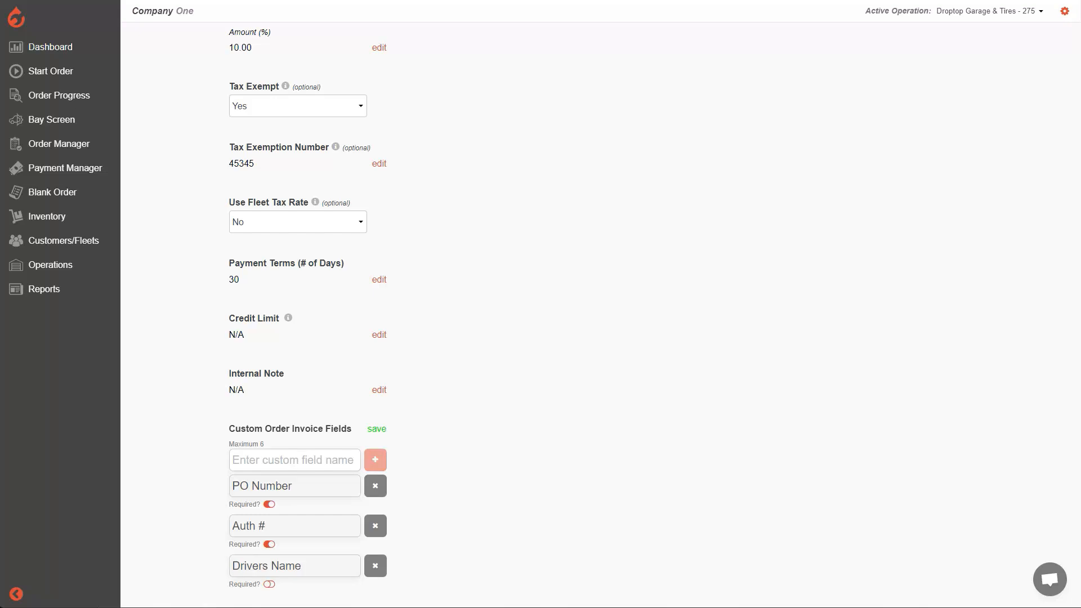
pyautogui.scroll(-1, 541, 304)
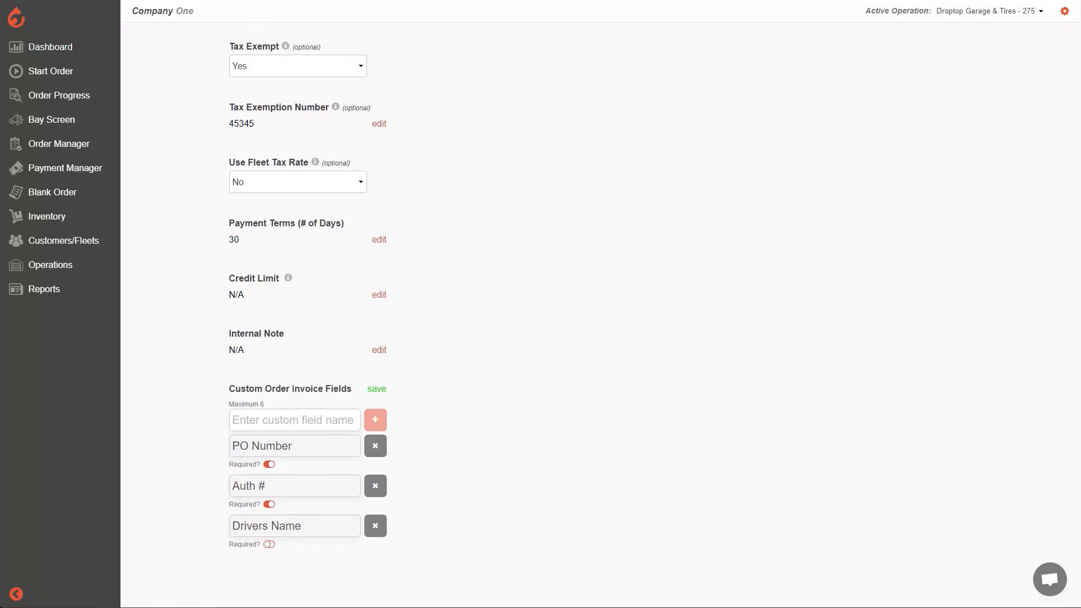
pyautogui.click(377, 389)
pyautogui.scroll(-1, 308, 301)
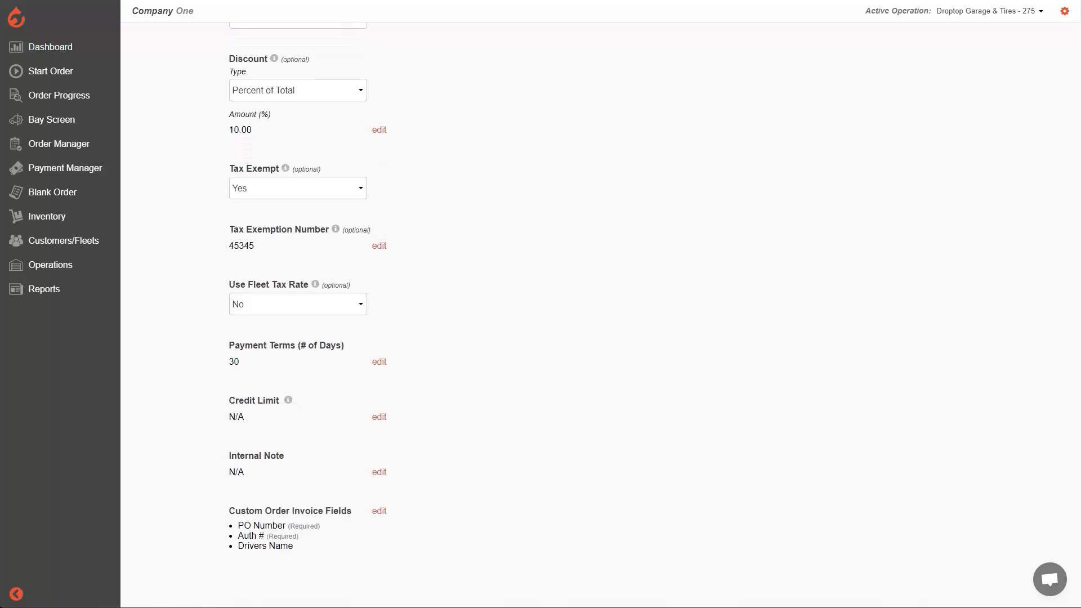
pyautogui.moveTo(238, 526); pyautogui.dragTo(269, 536)
pyautogui.click(268, 538)
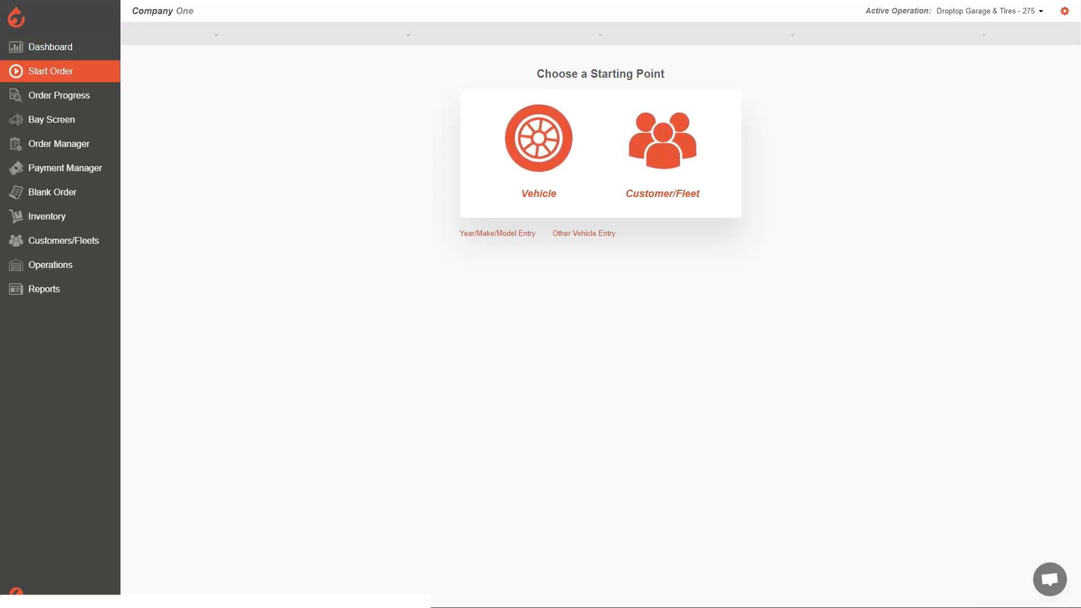
# - Start a new order from a fleet, searching for "enterpri" and choosing the Enterprise 001 location
pyautogui.click(663, 153)
pyautogui.click(628, 190)
pyautogui.write('enterprt')
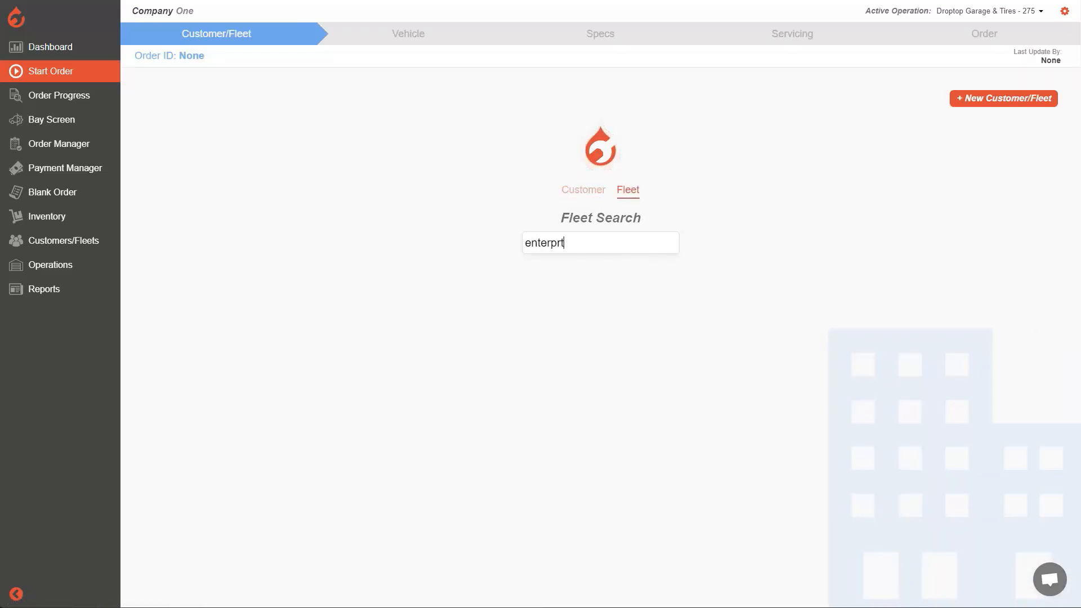
pyautogui.press('BackSpace')
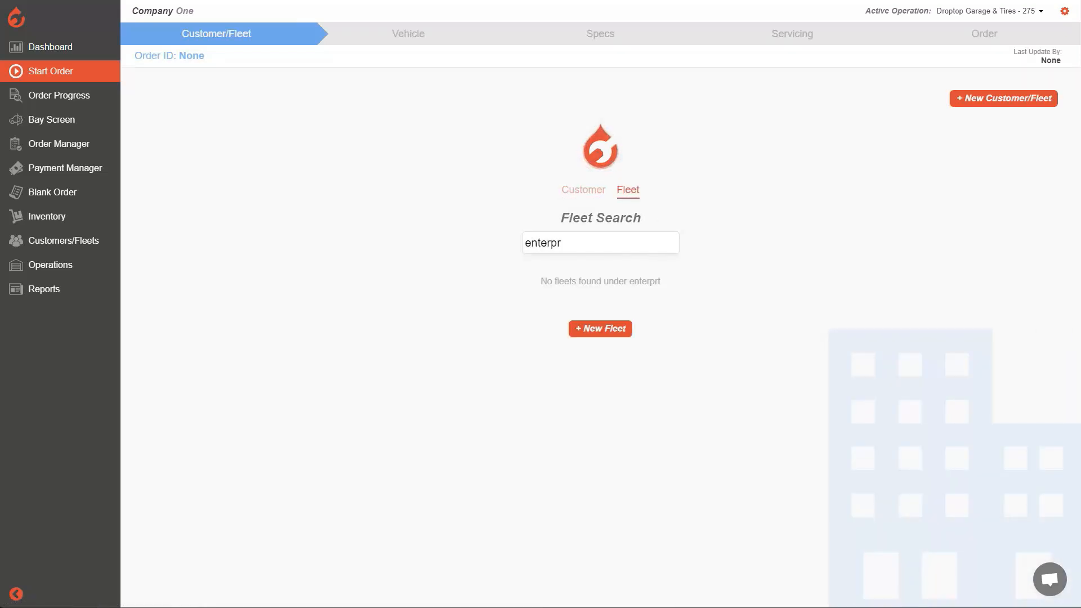
pyautogui.write('i')
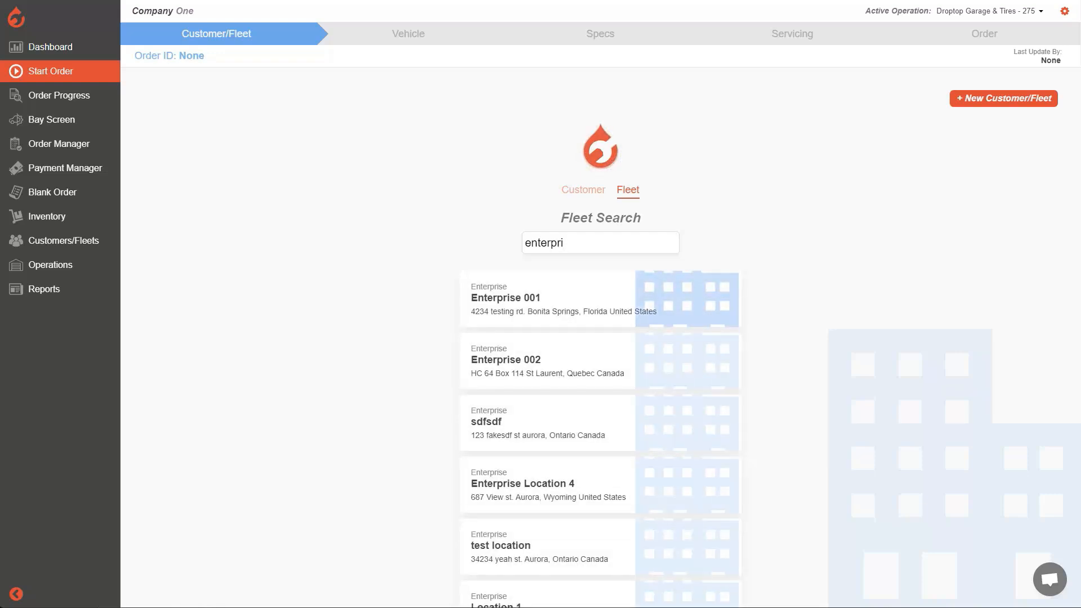
pyautogui.press('Return')
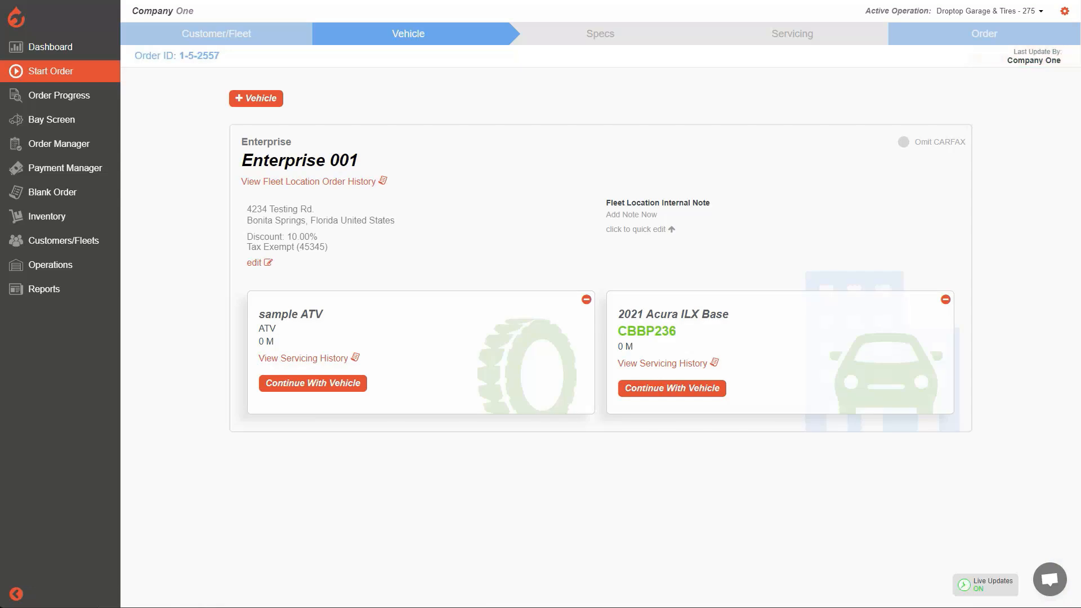
# - Continue the order with the 2021 Acura ILX Base and save a new mileage of 10000
pyautogui.click(672, 389)
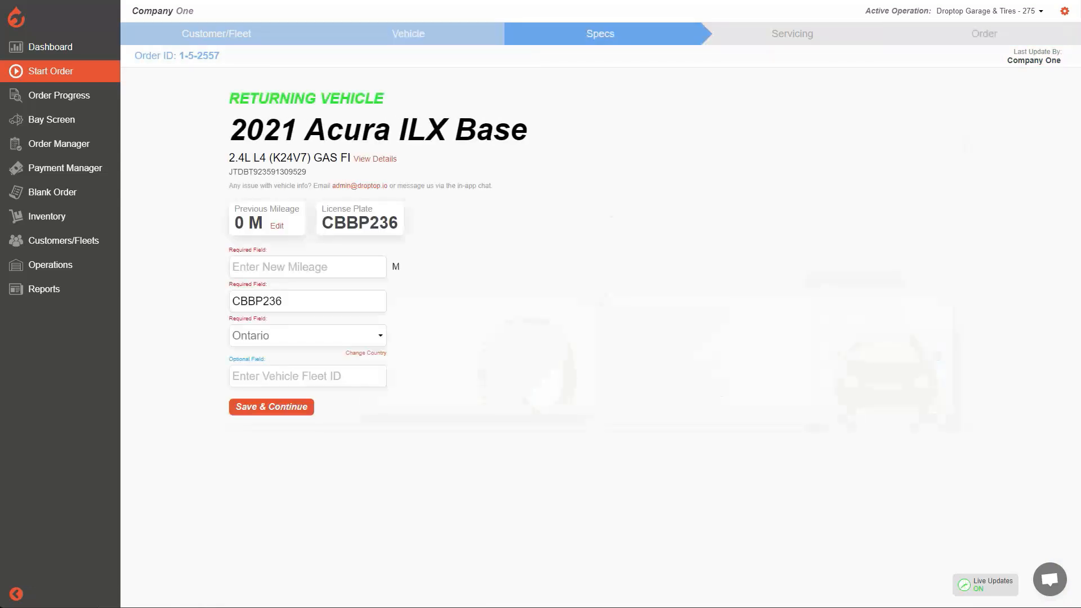
pyautogui.write('10000')
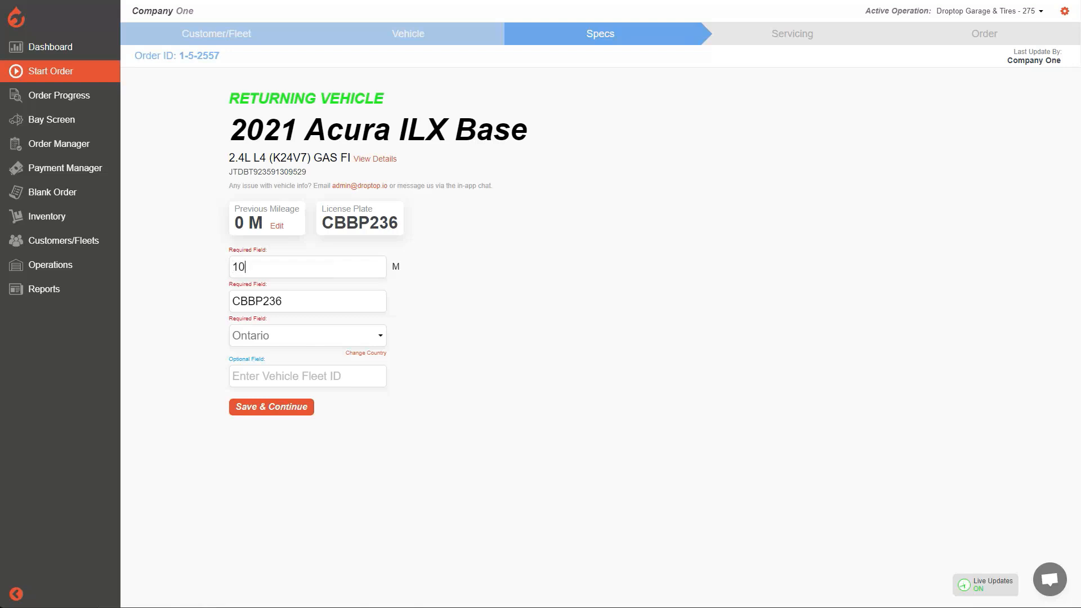
pyautogui.press('Return')
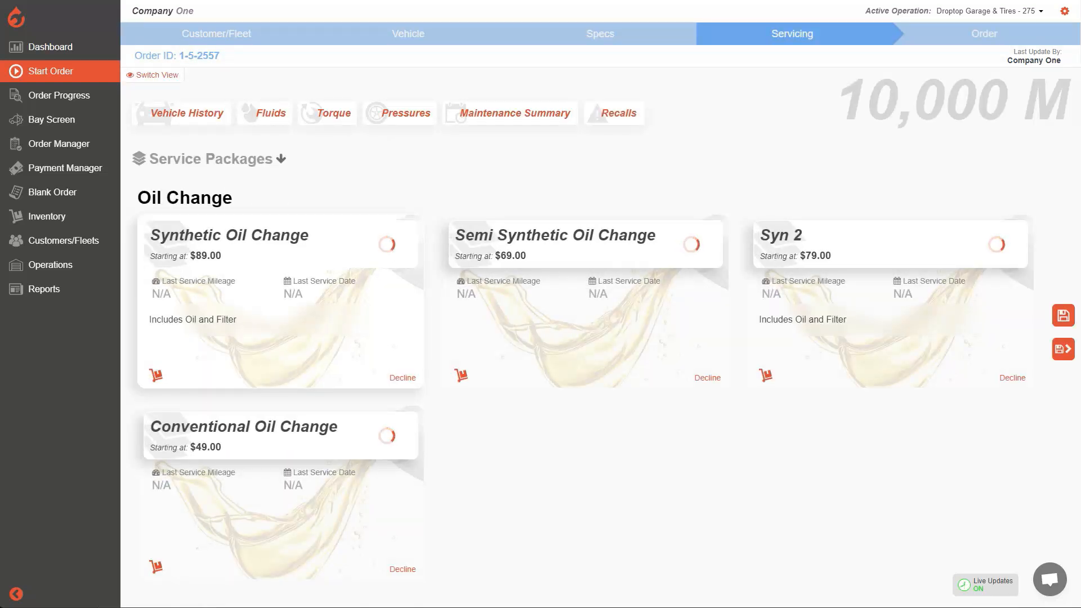
# - For the Synthetic Oil Change package, show only catalog-verified engine oils and select Mobil 1 0W20-MBL1-FLSYN
pyautogui.scroll(-1, 281, 270)
pyautogui.click(282, 270)
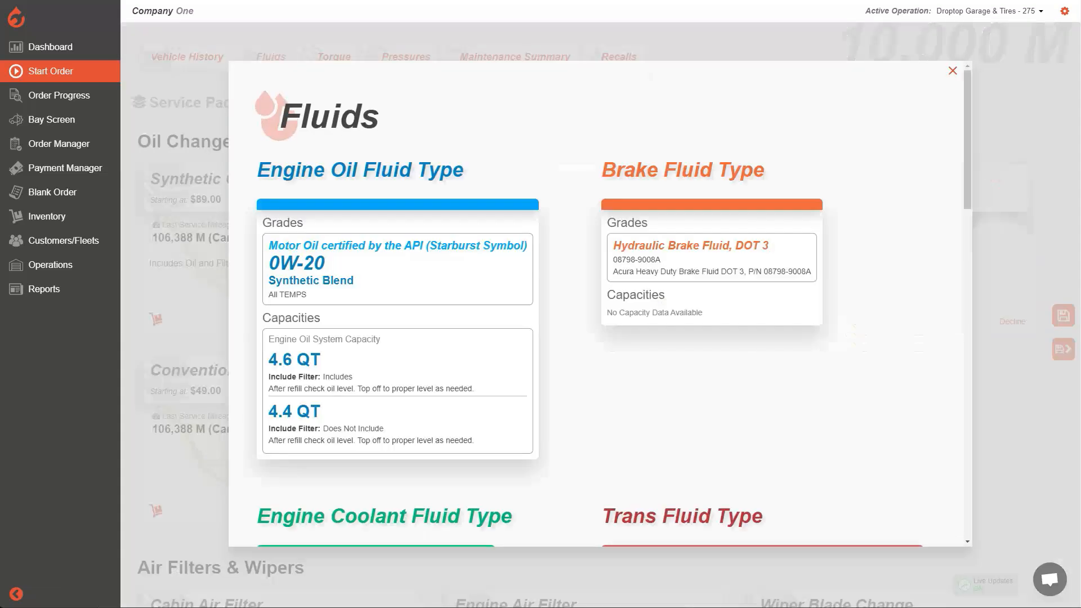
pyautogui.click(953, 71)
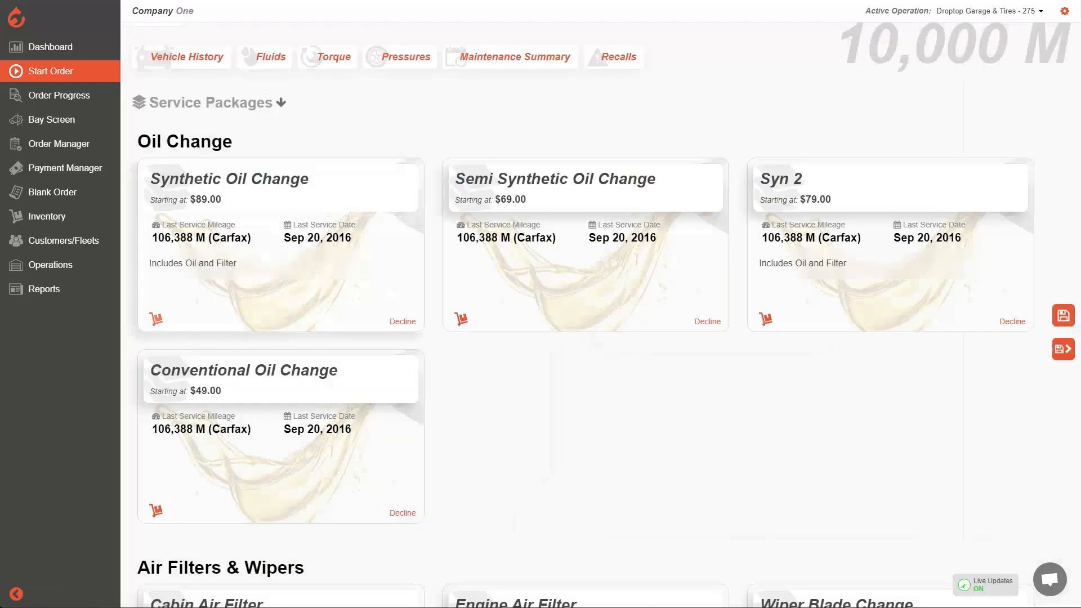
pyautogui.click(156, 319)
pyautogui.scroll(-6, 596, 307)
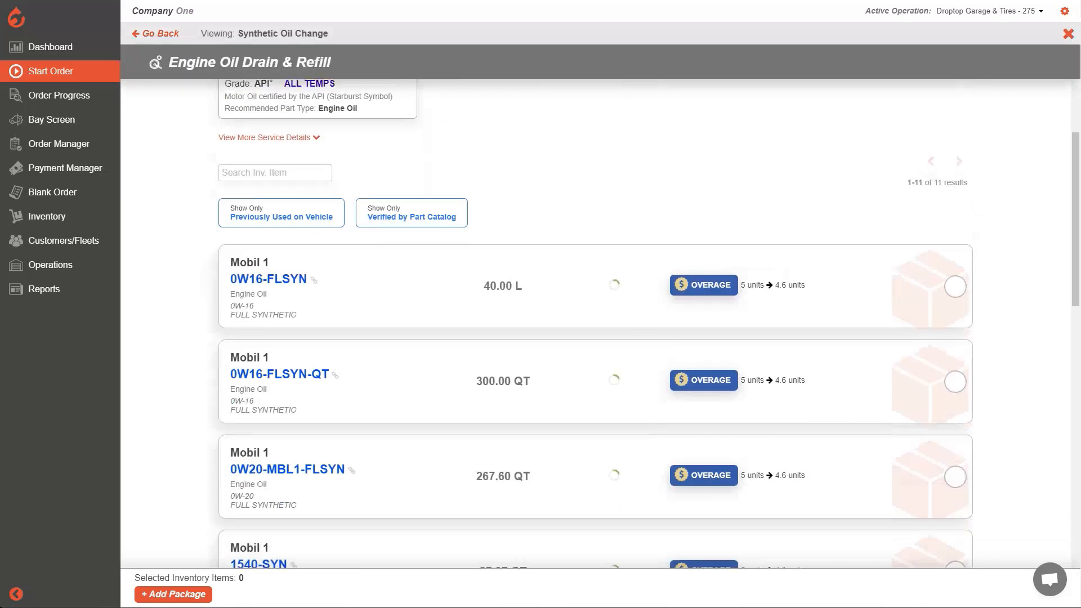
pyautogui.click(412, 213)
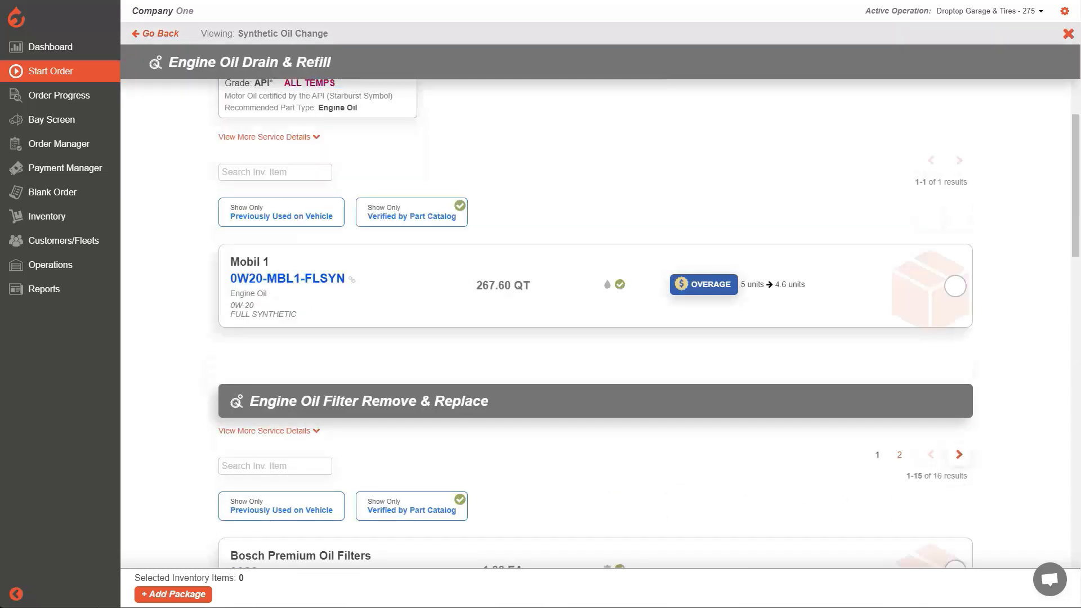
# - Select the Wix Filters 57356 oil filter, add the oil change package, and save and continue to the order
pyautogui.scroll(-6, 596, 307)
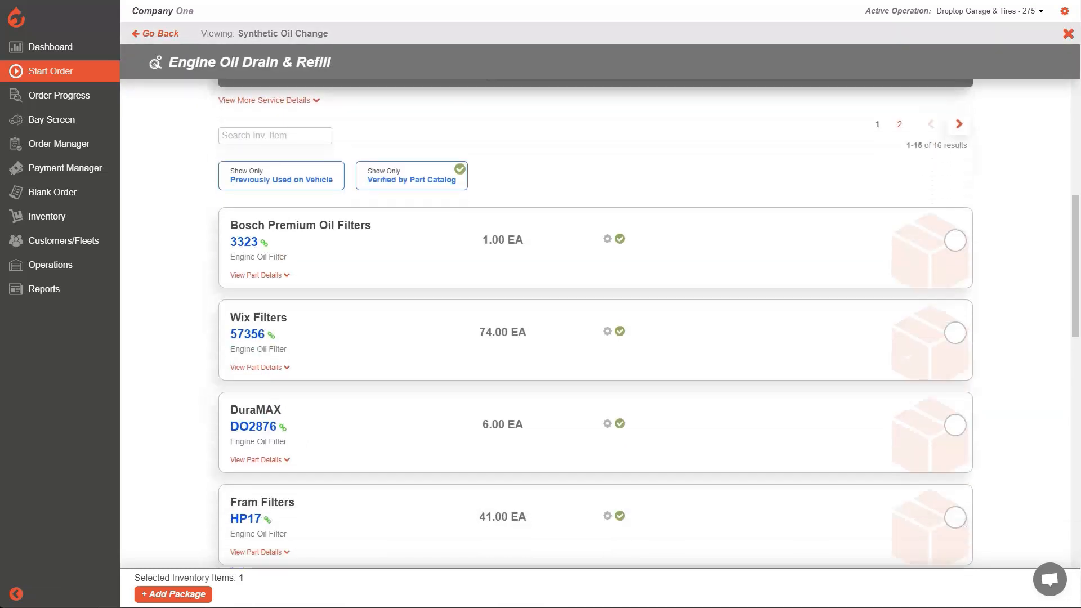
pyautogui.click(955, 326)
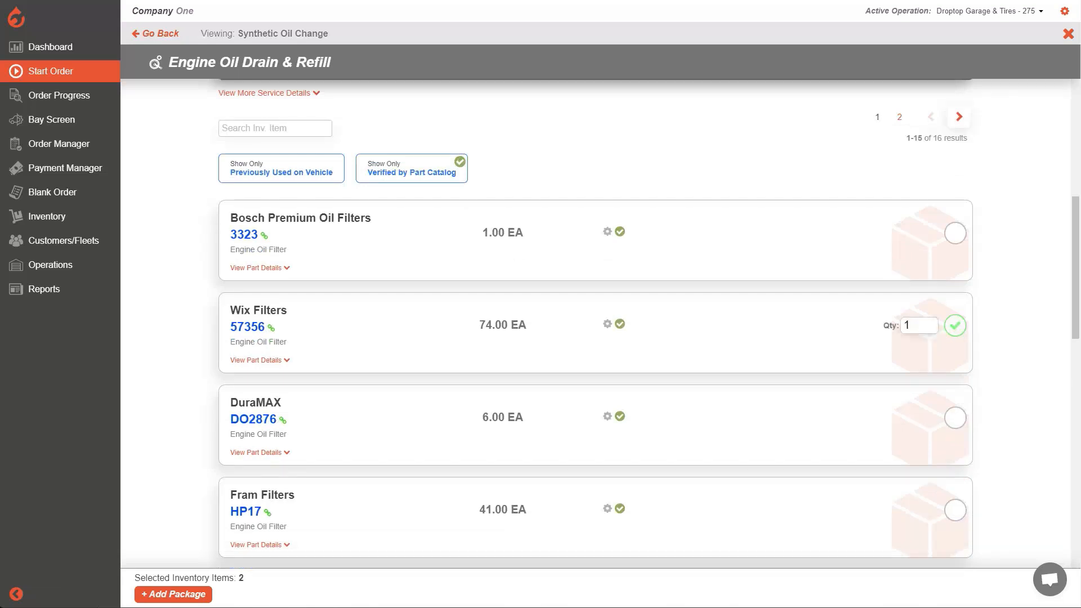
pyautogui.click(173, 594)
pyautogui.click(1064, 350)
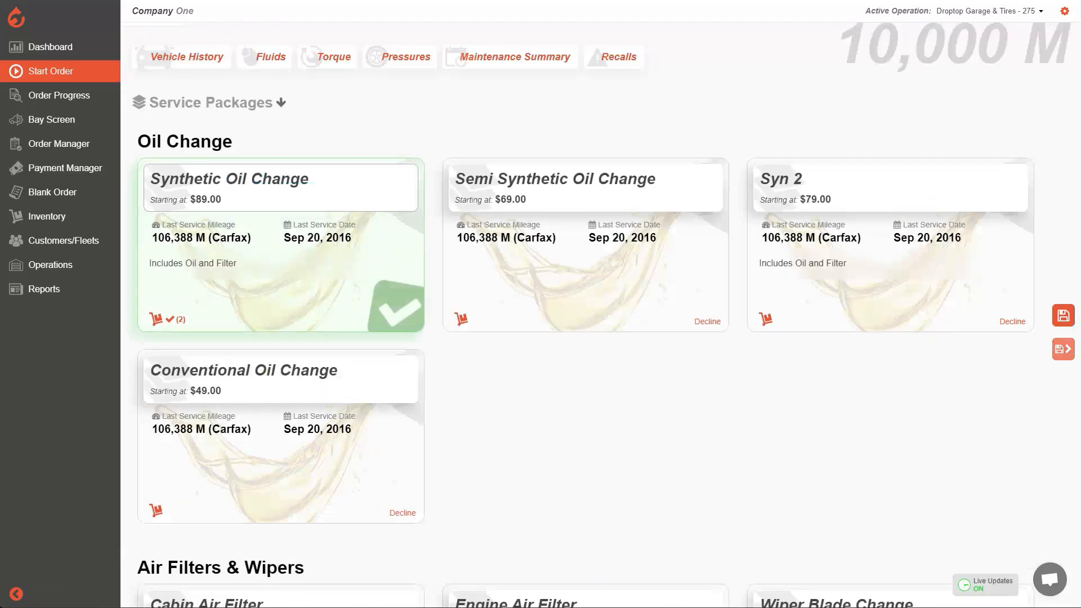
pyautogui.scroll(-1, 600, 315)
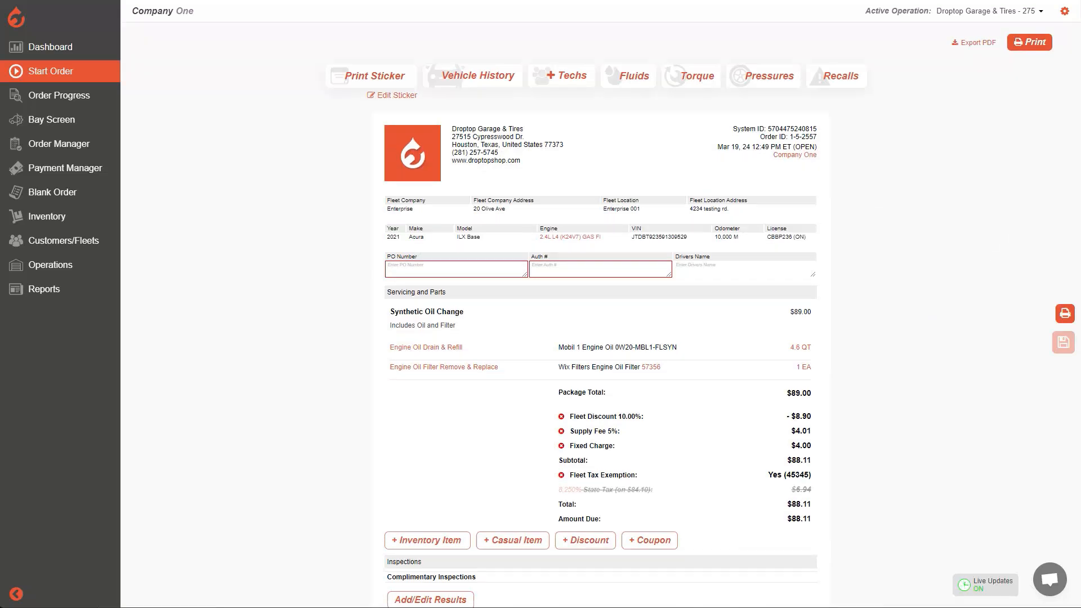
# - Examine the PO Number, Auth # and Drivers Name fields on the order invoice and the order's remaining sections
pyautogui.moveTo(387, 257); pyautogui.dragTo(418, 257)
pyautogui.moveTo(534, 256); pyautogui.dragTo(546, 257)
pyautogui.moveTo(679, 257); pyautogui.dragTo(711, 257)
pyautogui.click(712, 258)
pyautogui.scroll(-15, 600, 315)
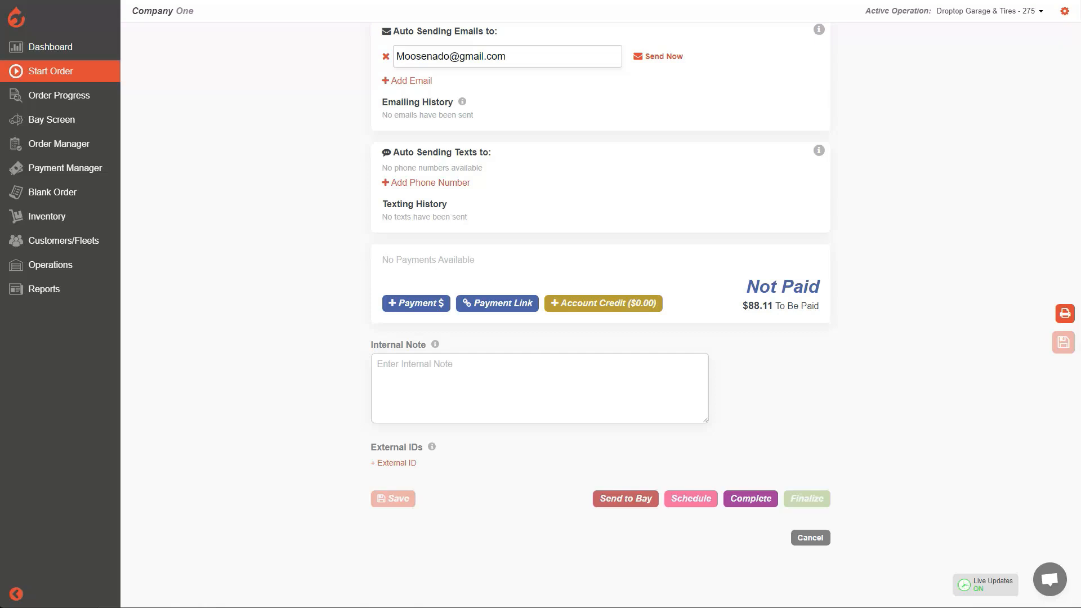
pyautogui.scroll(20, 601, 316)
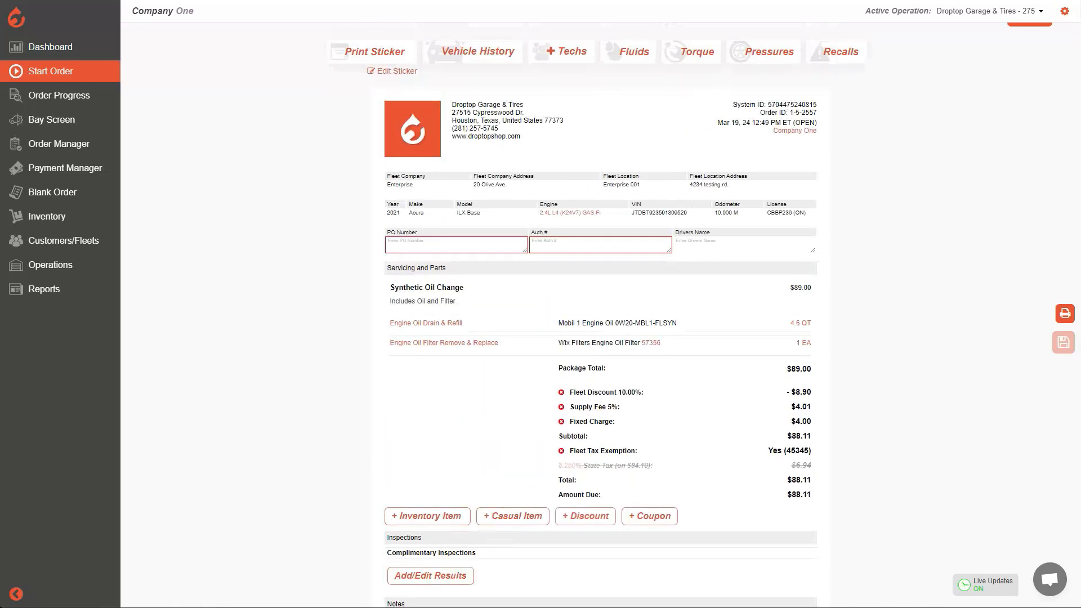
# - Send the Acura ILX order to Bay 2
pyautogui.scroll(-18, 601, 315)
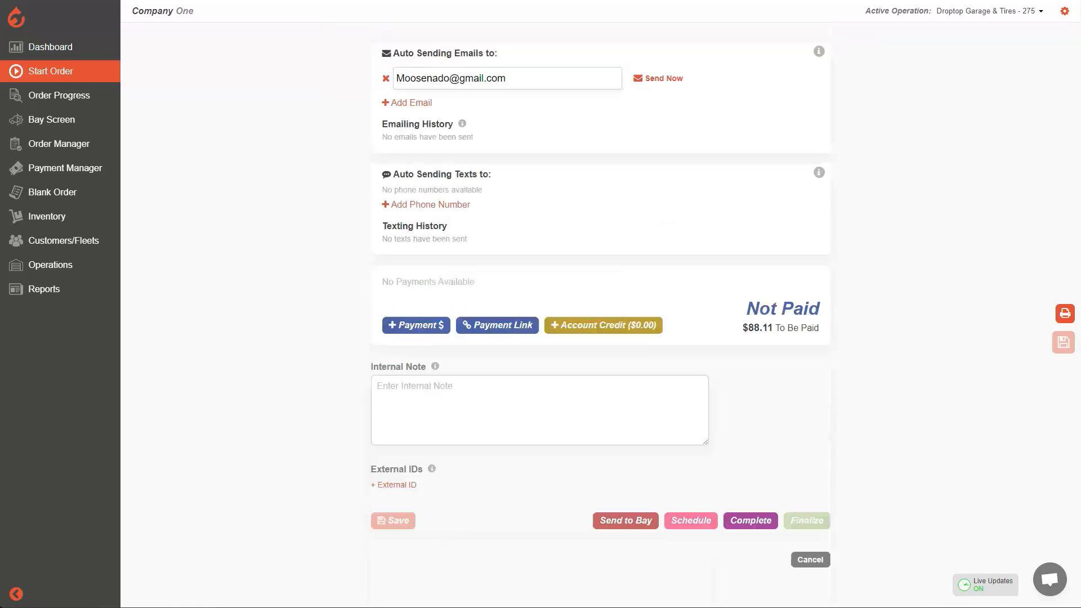
pyautogui.click(626, 499)
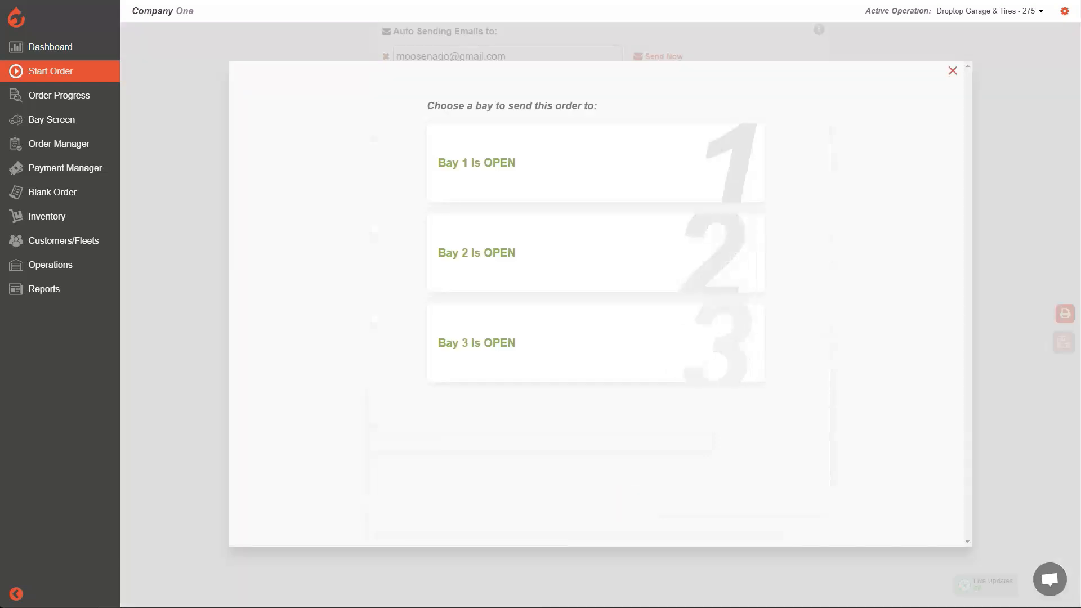
pyautogui.click(594, 164)
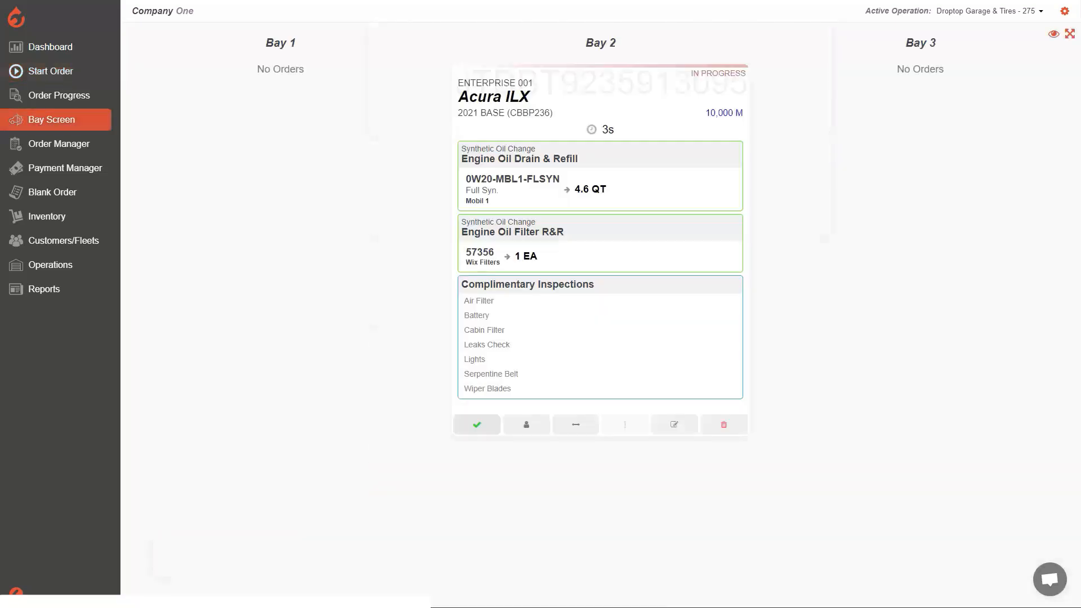
# - In the order progress overview, expand the 2021 Acura ILX Base order in Bay 2 and mark it as service complete
pyautogui.click(60, 95)
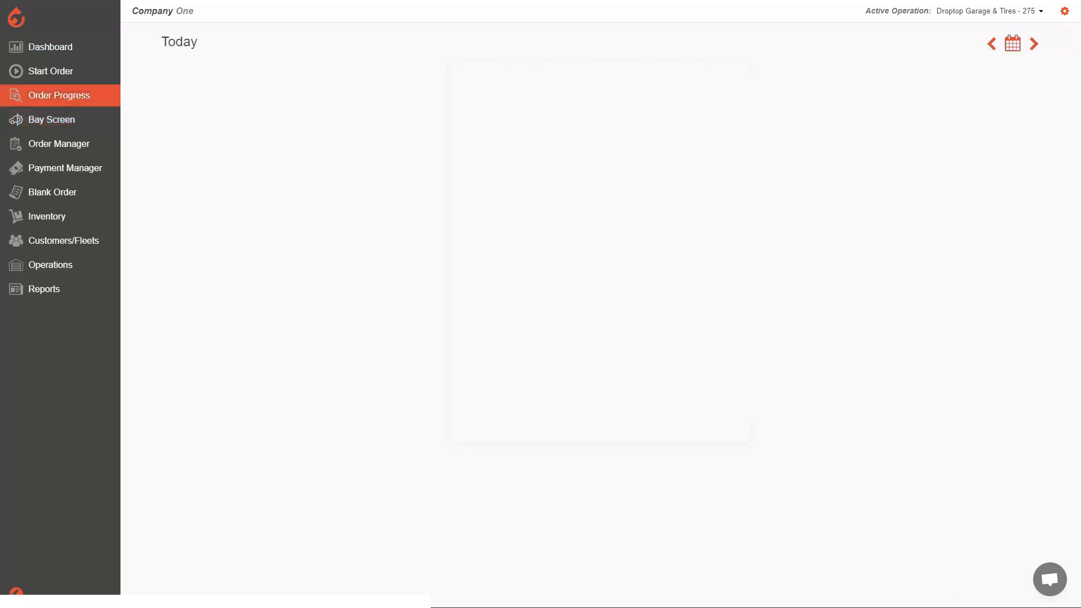
pyautogui.click(573, 138)
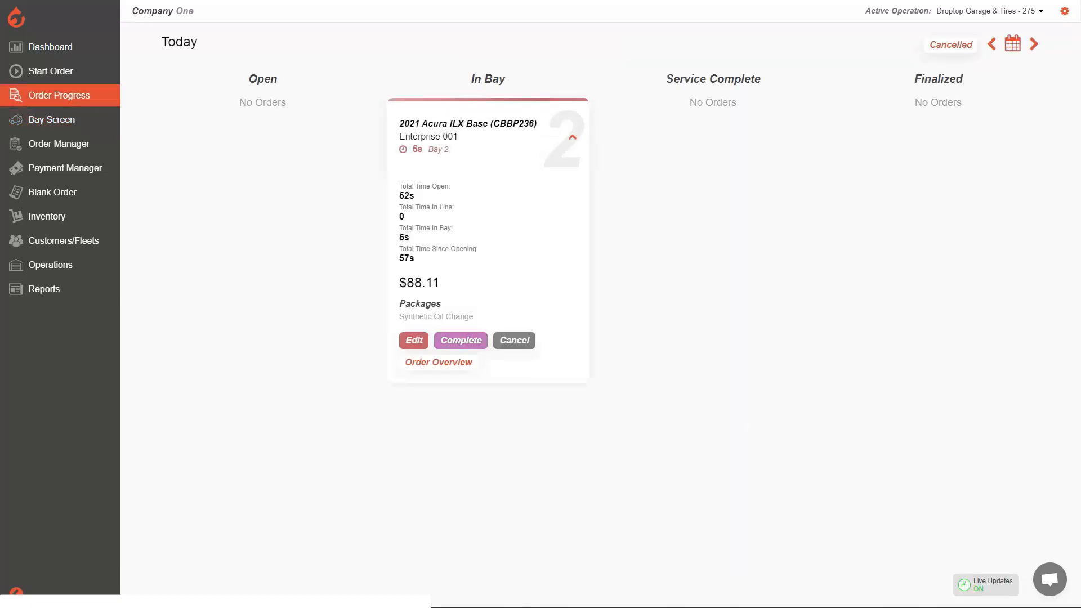
pyautogui.click(461, 340)
pyautogui.click(565, 314)
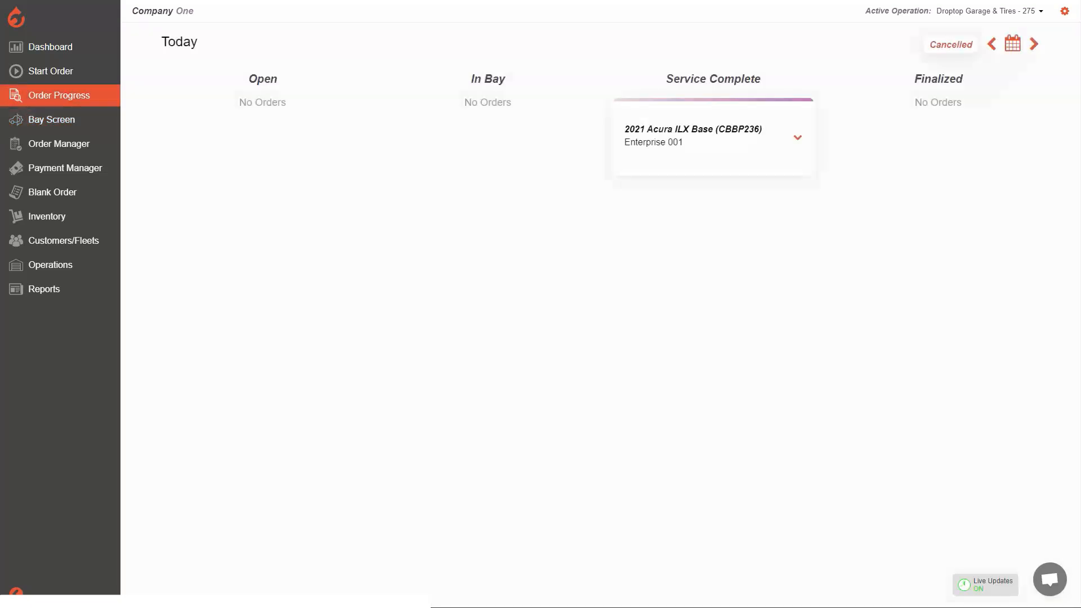
# - Open the service-complete 2021 Acura ILX Base order for editing and check whether it can be finalized
pyautogui.click(798, 138)
pyautogui.click(639, 362)
pyautogui.scroll(-11, 639, 361)
pyautogui.scroll(-4, 601, 304)
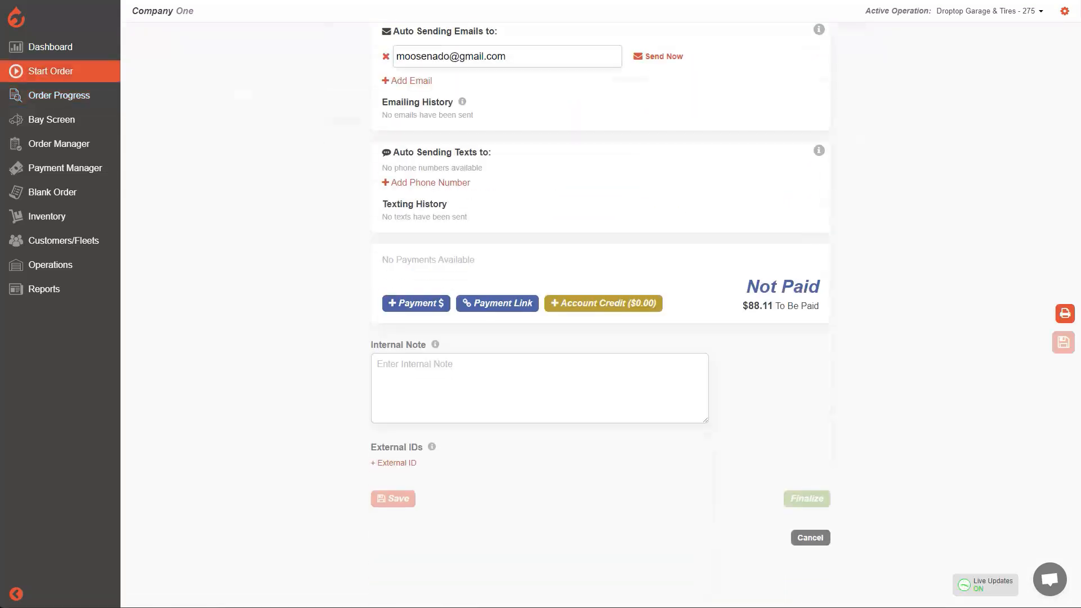
pyautogui.scroll(15, 600, 304)
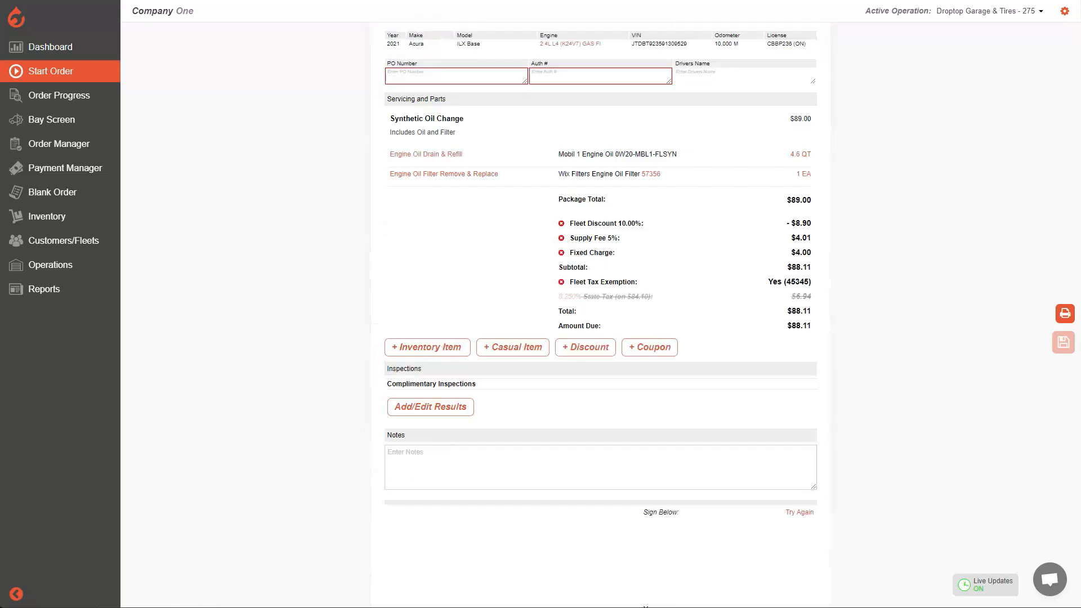
# - Fill in the PO Number and Auth # fields on the order invoice
pyautogui.click(456, 301)
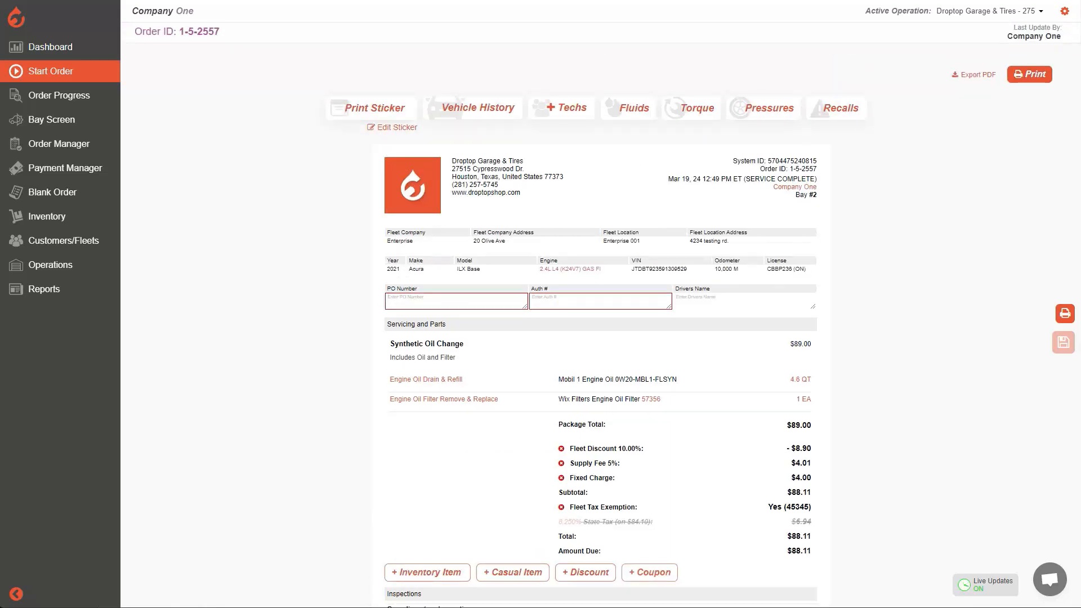
pyautogui.write('1233')
pyautogui.press('Tab')
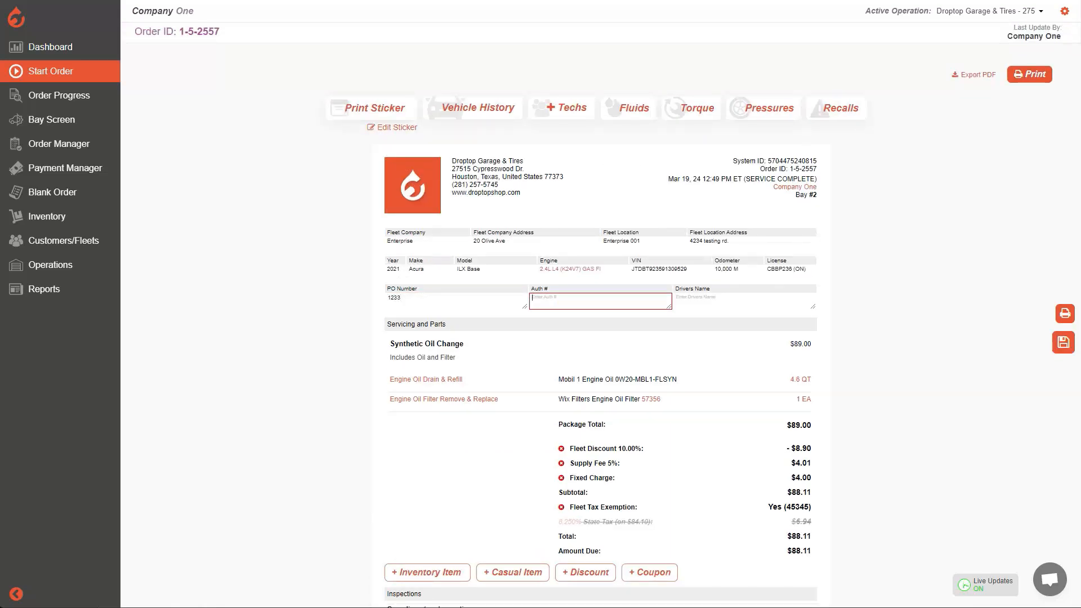
pyautogui.write('1233')
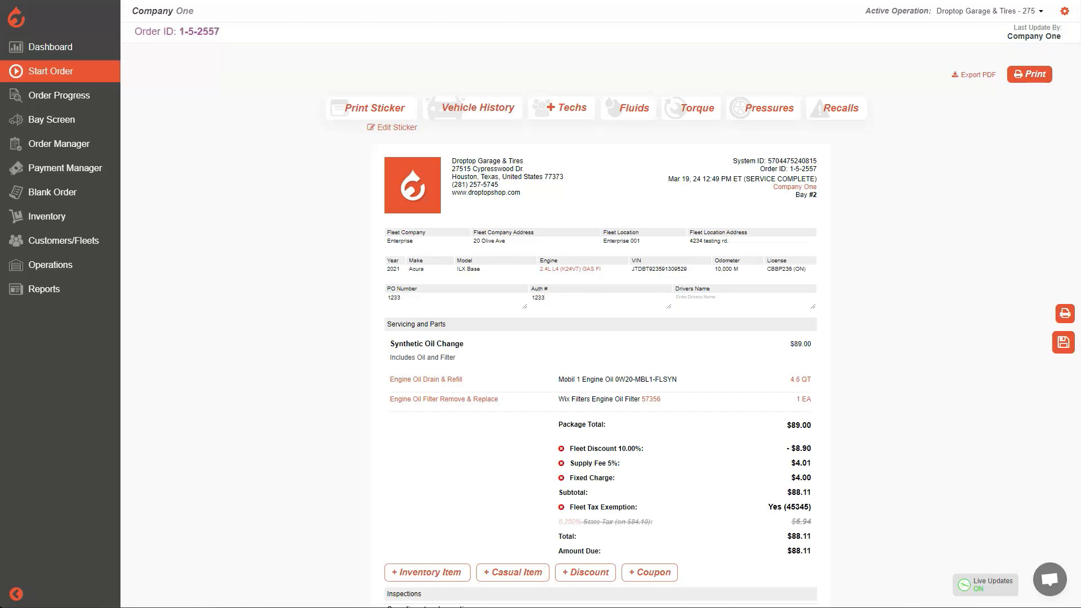
# - Check whether the order can be finalized, and enter the driver's name in the invoice's Drivers Name field
pyautogui.scroll(-15, 600, 338)
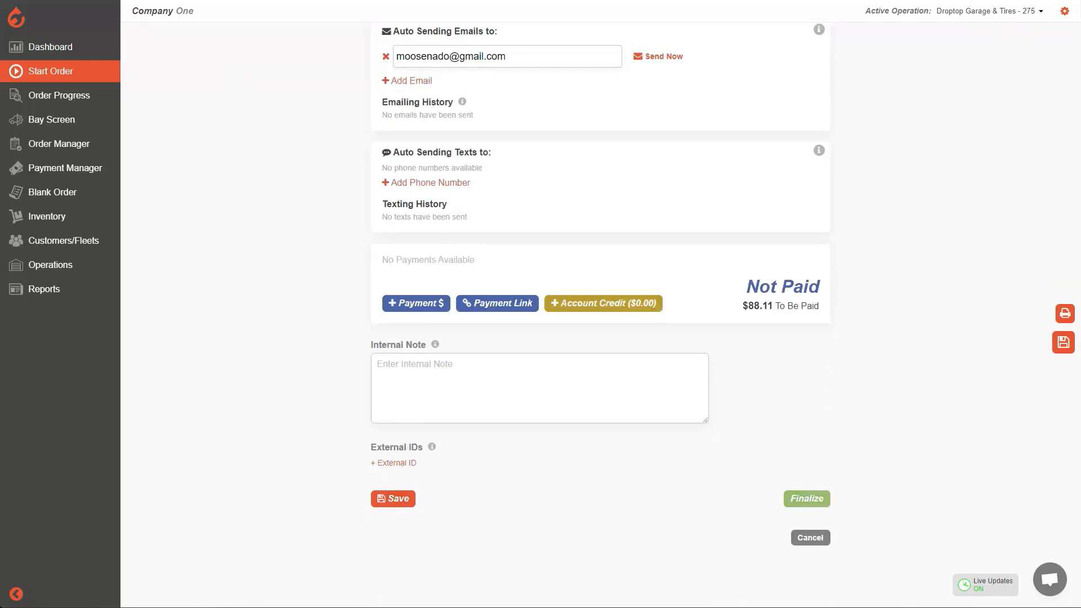
pyautogui.scroll(10, 601, 316)
pyautogui.scroll(4, 600, 315)
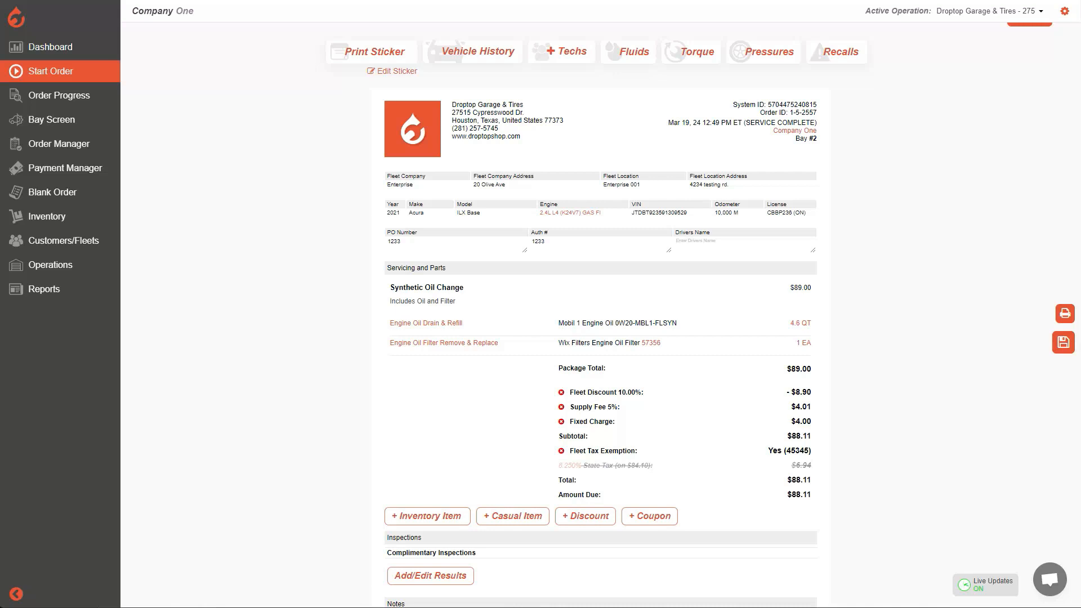
pyautogui.write('John')
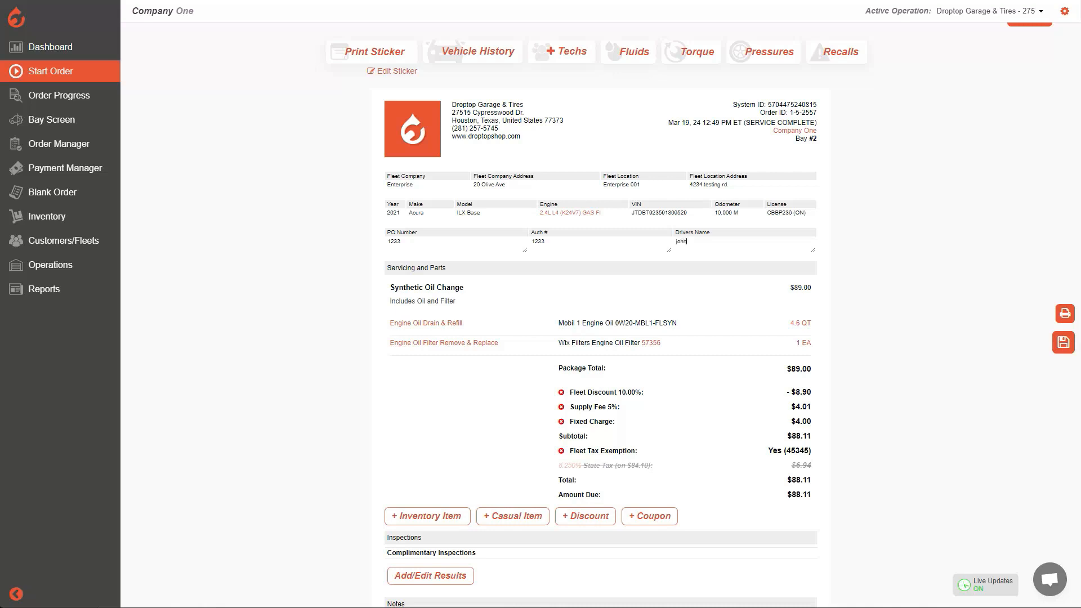